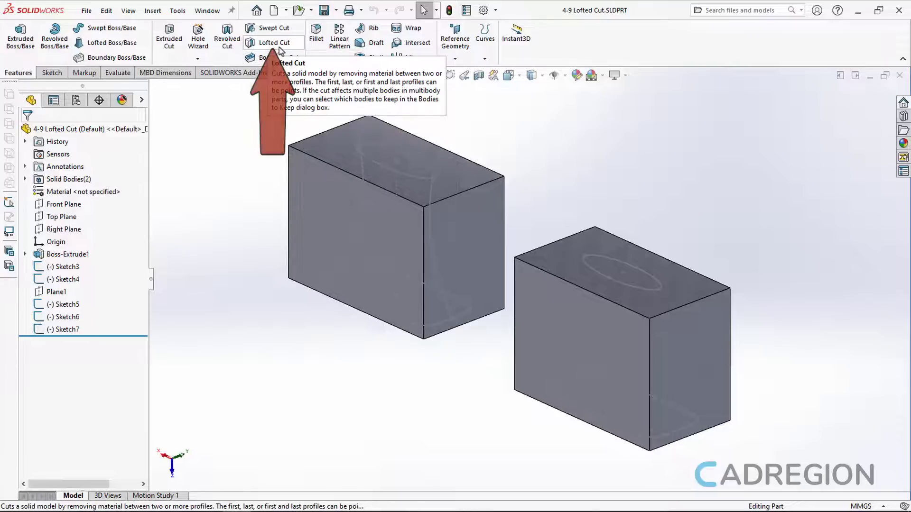
Step: Create a lofted cut through the right-hand block using the rounded-rectangle Sketch7 and the ellipse Sketch6 as profiles
{"action": "left_click", "coordinate": [279, 47]}
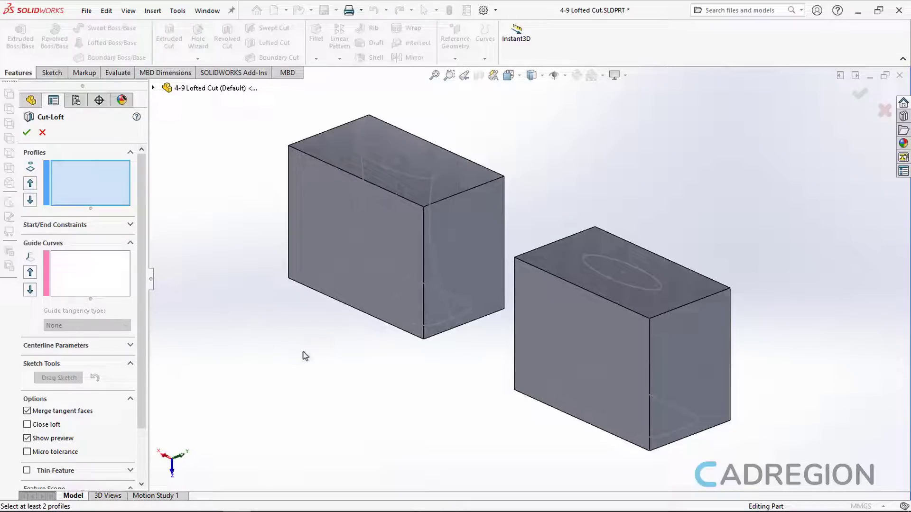
{"action": "left_click", "coordinate": [599, 421]}
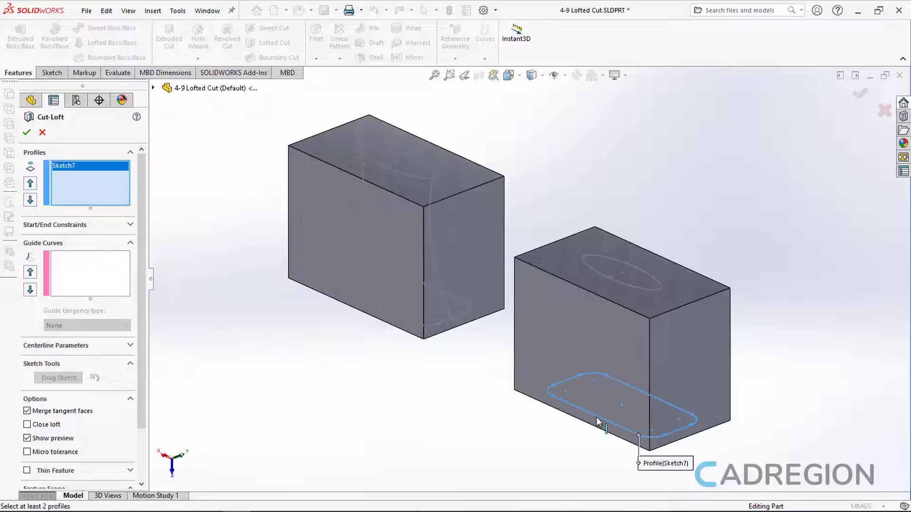
{"action": "left_click", "coordinate": [617, 280]}
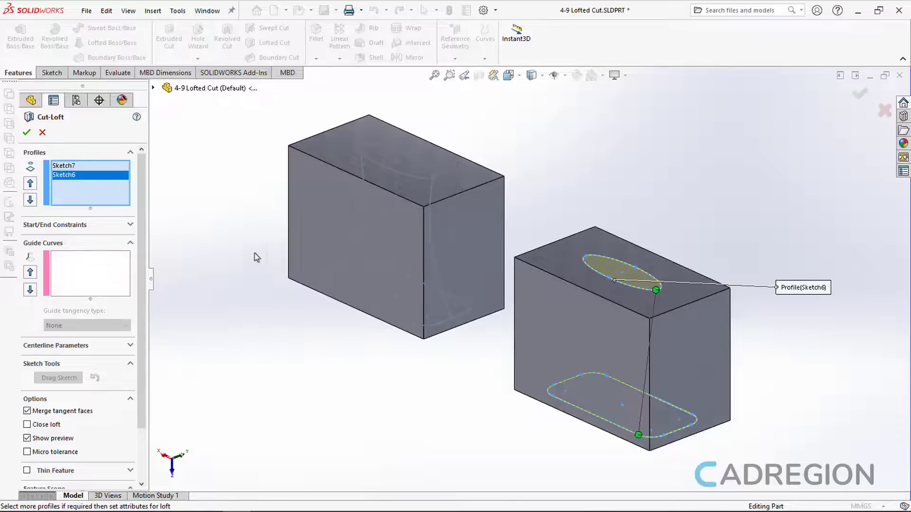
{"action": "left_click", "coordinate": [26, 133]}
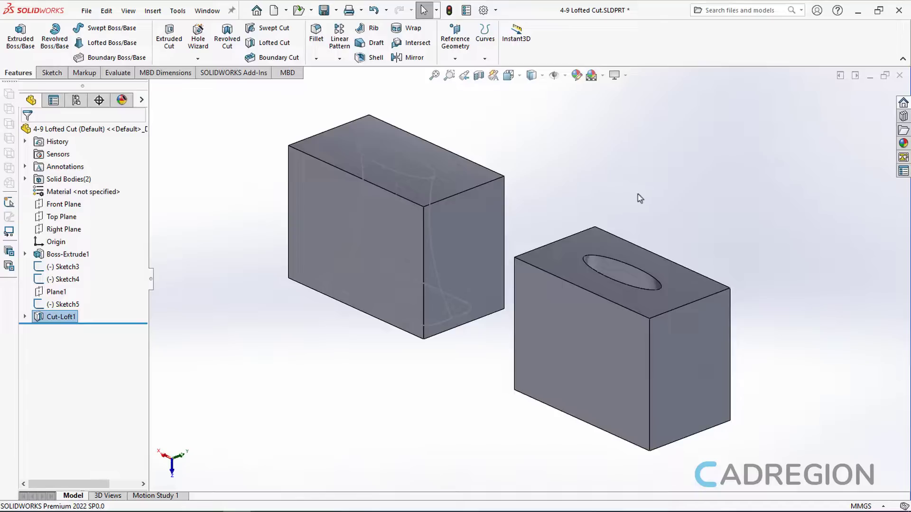
Step: Start a lofted cut in the left-hand block with the rounded-rectangle Sketch3 and the ellipse Sketch4 as profiles
{"action": "mouse_move", "coordinate": [668, 198]}
{"action": "middle_mouse_down"}
{"action": "mouse_move", "coordinate": [669, 308]}
{"action": "mouse_move", "coordinate": [671, 194]}
{"action": "middle_mouse_up"}
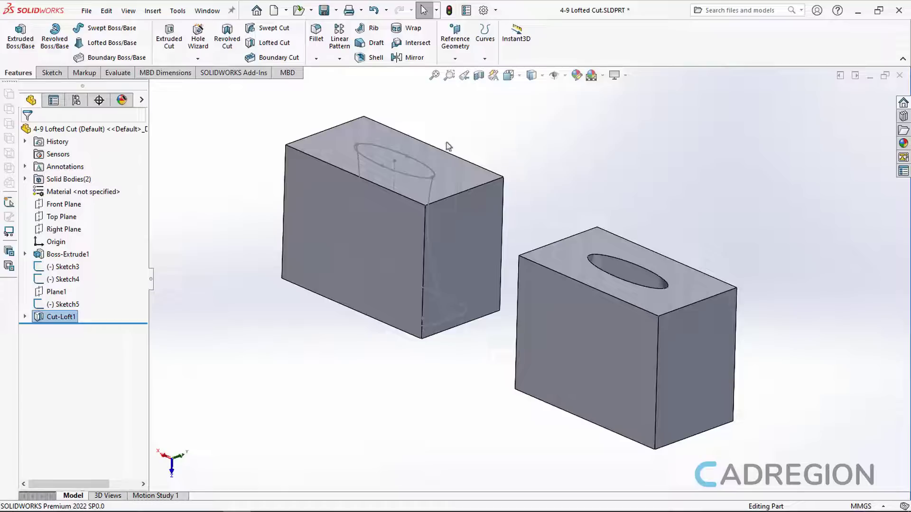
{"action": "left_click", "coordinate": [268, 44]}
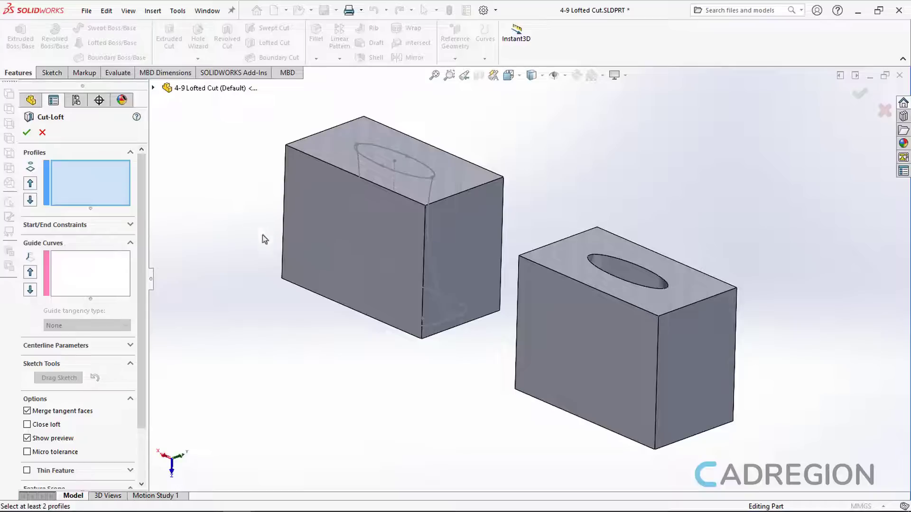
{"action": "left_click", "coordinate": [350, 298]}
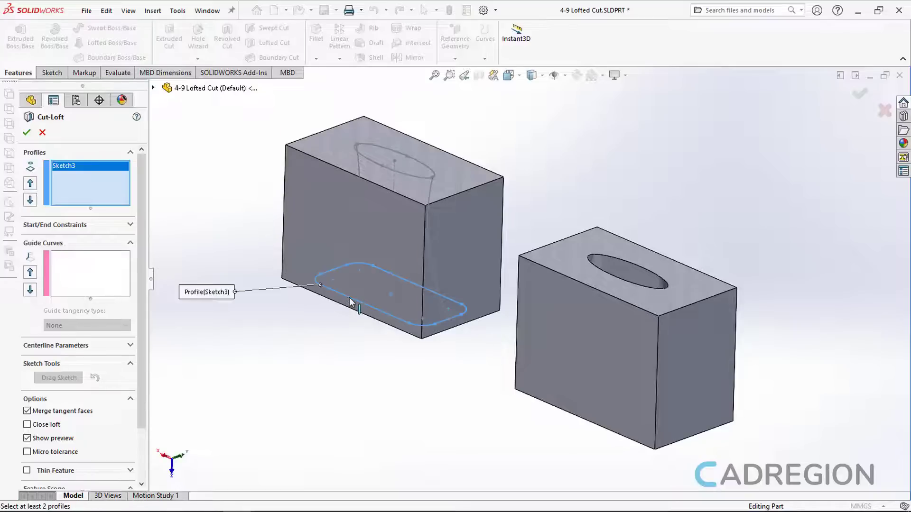
{"action": "left_click", "coordinate": [374, 164]}
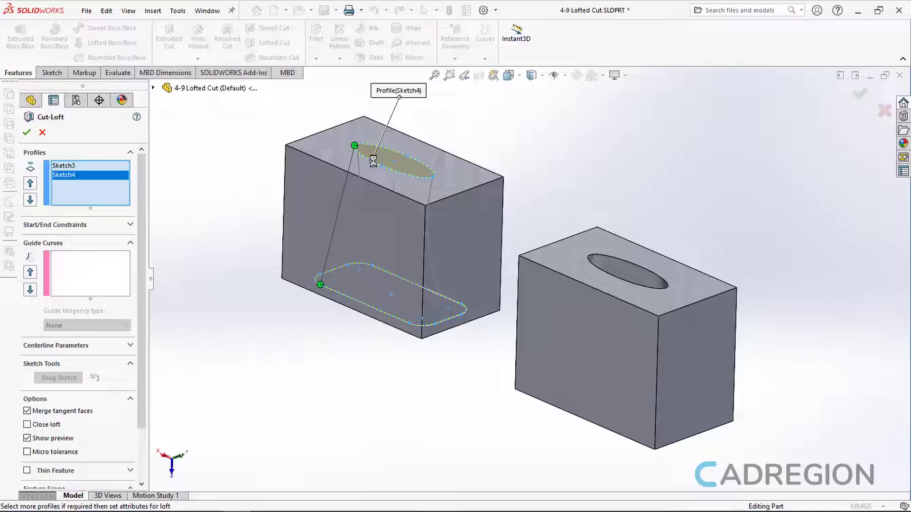
Step: Add the two curved sketch lines joining the profiles as separate guide curves and complete the lofted cut
{"action": "left_click", "coordinate": [117, 265]}
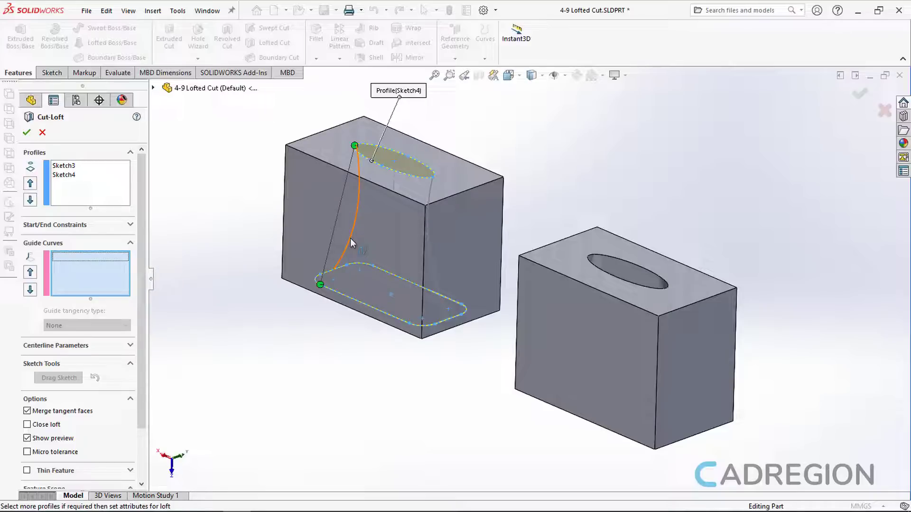
{"action": "left_click", "coordinate": [350, 238]}
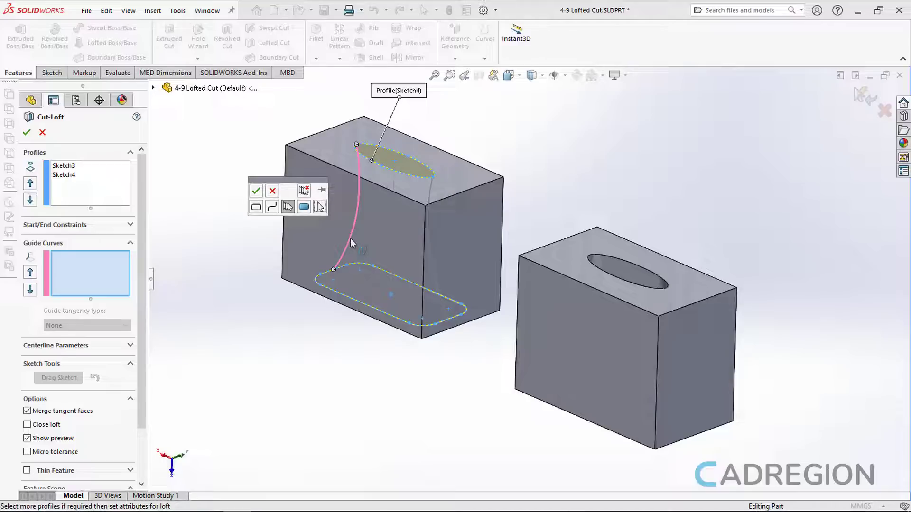
{"action": "left_click", "coordinate": [257, 192]}
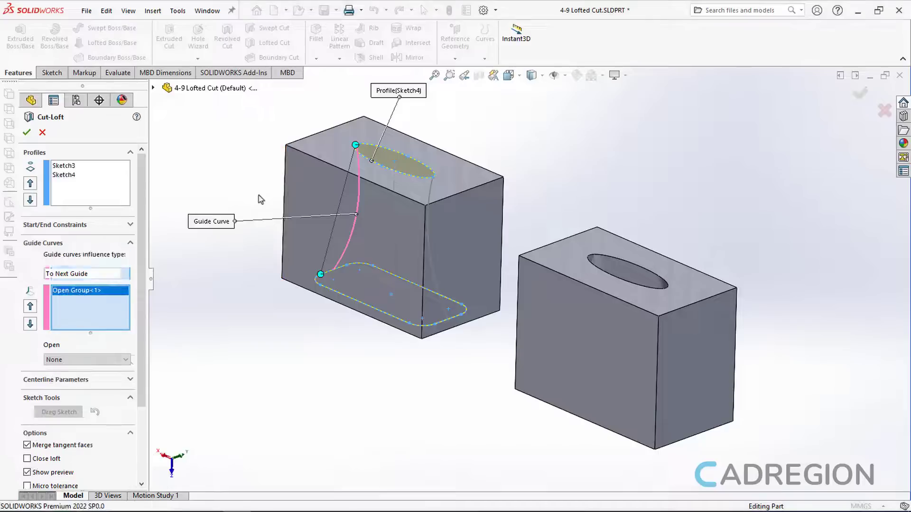
{"action": "left_click", "coordinate": [429, 258]}
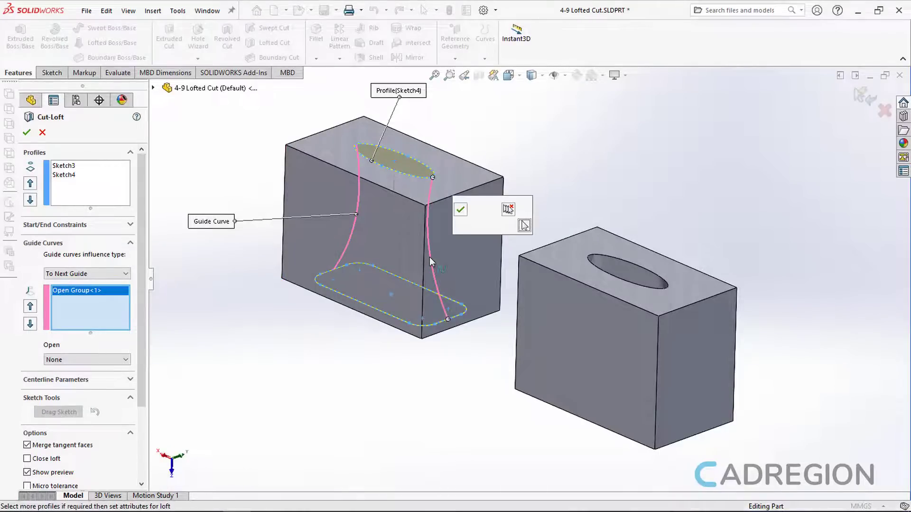
{"action": "left_click", "coordinate": [460, 209]}
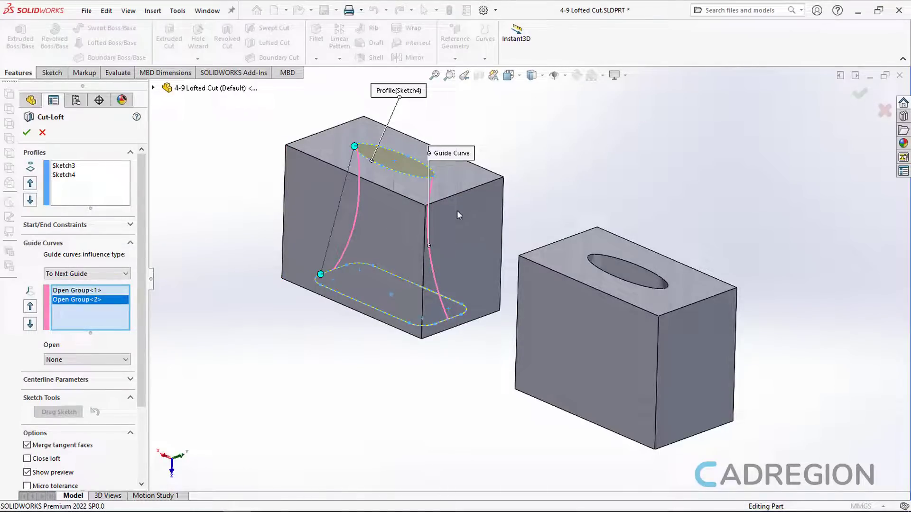
{"action": "left_click", "coordinate": [27, 132]}
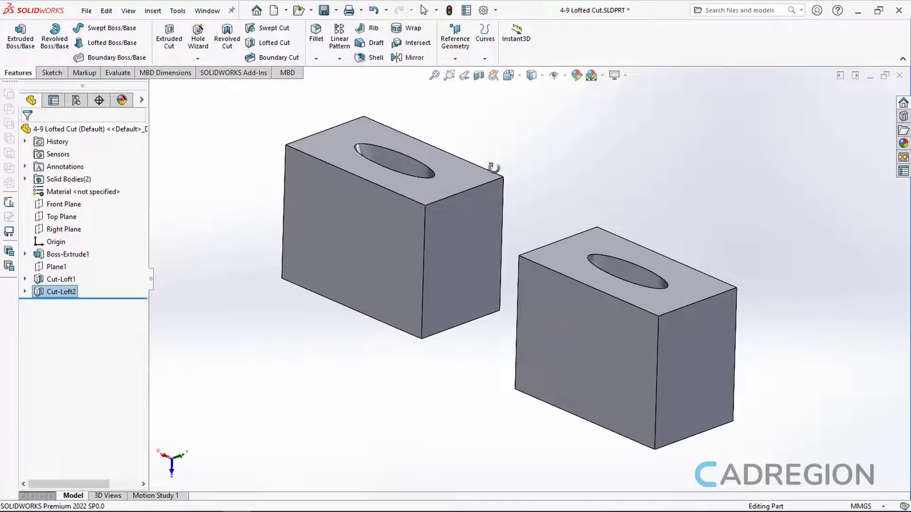
Step: Examine both lofted cavities in a section view along the Top Plane offset by 30 mm, and turn the section off
{"action": "mouse_move", "coordinate": [493, 171]}
{"action": "middle_mouse_down"}
{"action": "mouse_move", "coordinate": [482, 218]}
{"action": "mouse_move", "coordinate": [484, 273]}
{"action": "mouse_move", "coordinate": [487, 164]}
{"action": "middle_mouse_up"}
{"action": "key", "text": "Escape"}
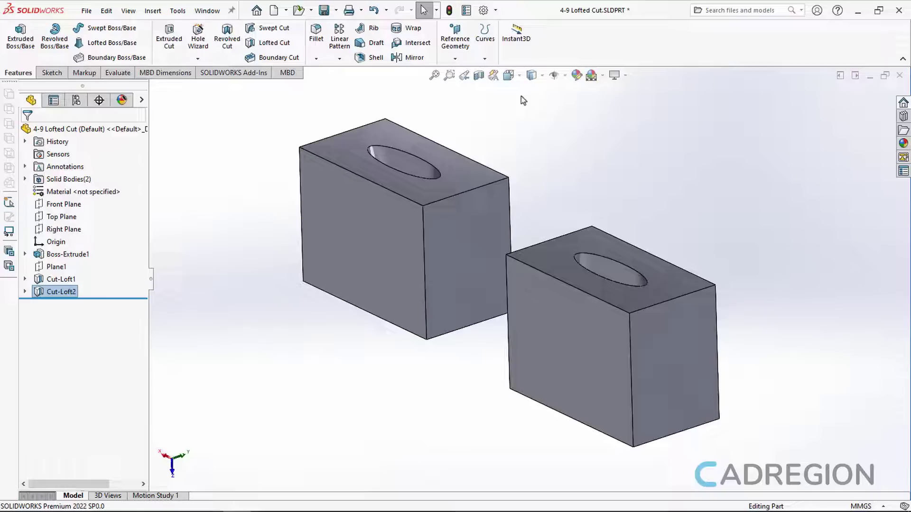
{"action": "left_click", "coordinate": [480, 77]}
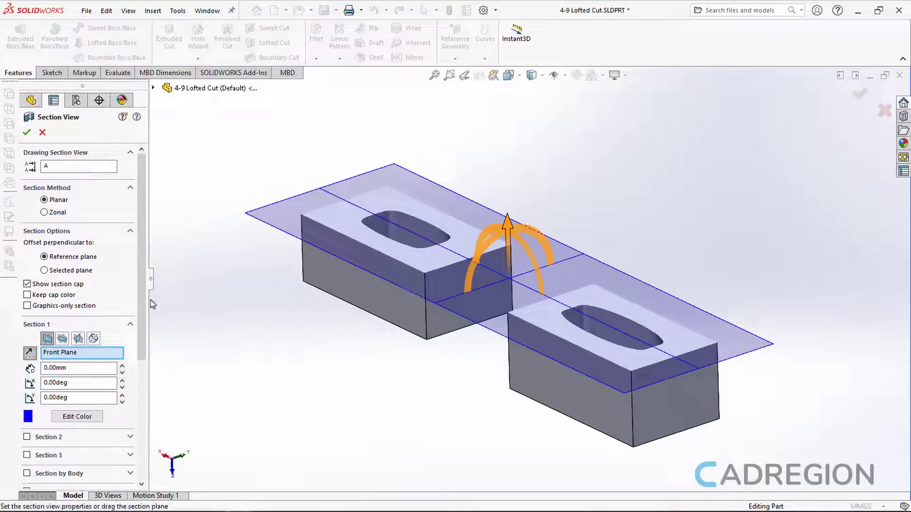
{"action": "left_click", "coordinate": [68, 341]}
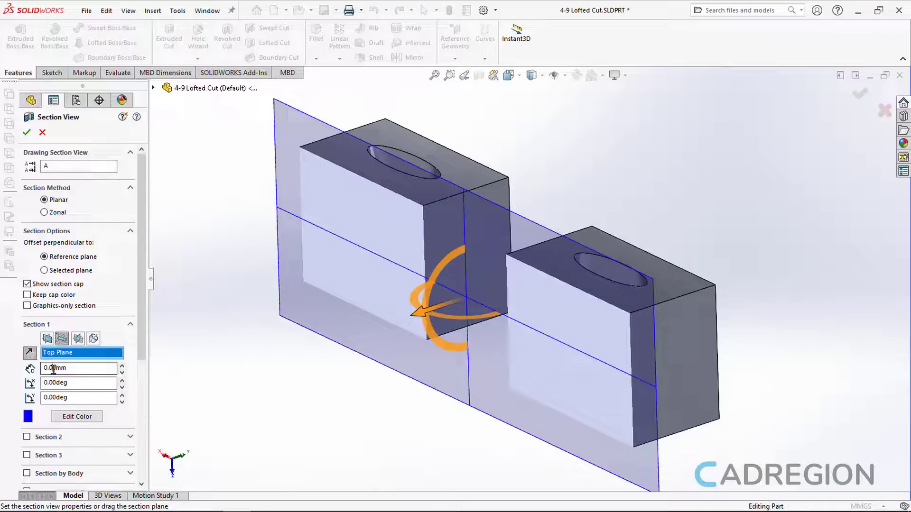
{"action": "left_click_drag", "start_coordinate": [53, 368], "coordinate": [42, 370]}
{"action": "type", "text": "3"}
{"action": "key", "text": "Return"}
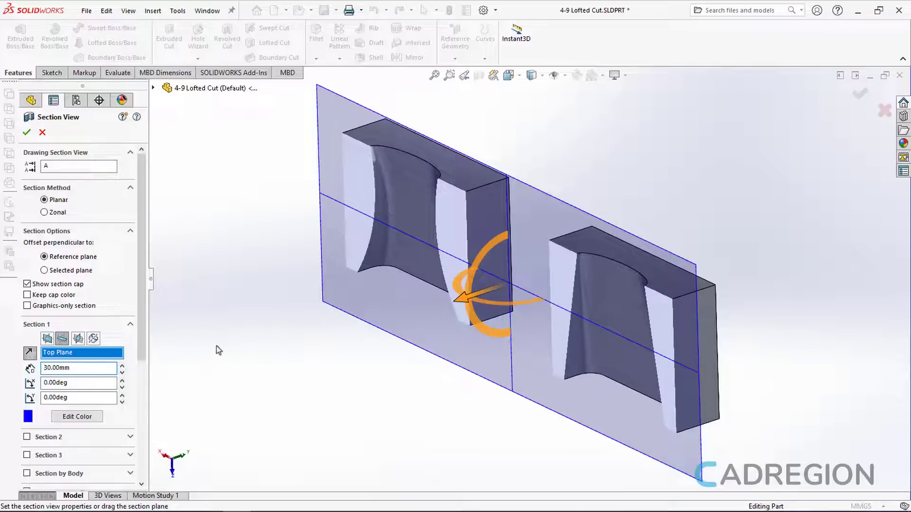
{"action": "left_click", "coordinate": [28, 135]}
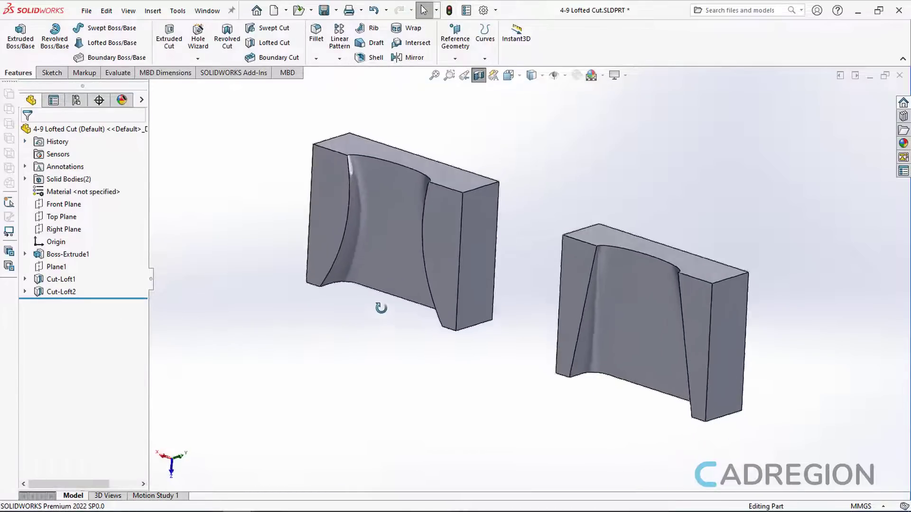
{"action": "middle_click_drag", "start_coordinate": [381, 309], "coordinate": [370, 325]}
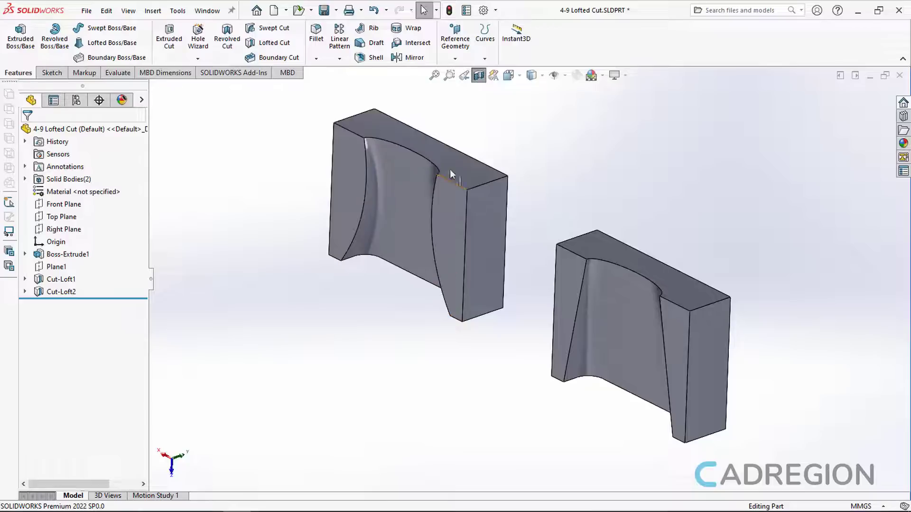
{"action": "left_click", "coordinate": [476, 77]}
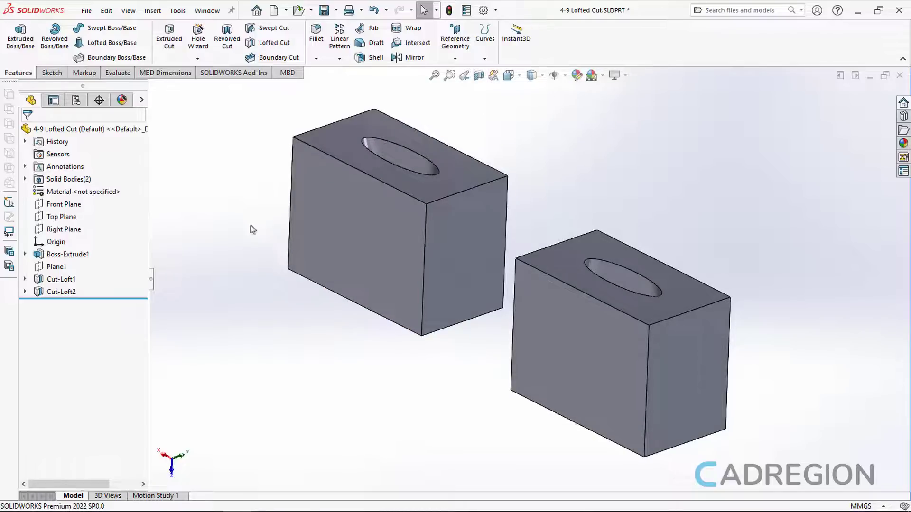
Step: Delete the Cut-Loft2 feature from the left-hand block while keeping its absorbed sketches
{"action": "left_click", "coordinate": [61, 291]}
{"action": "key", "text": "Delete"}
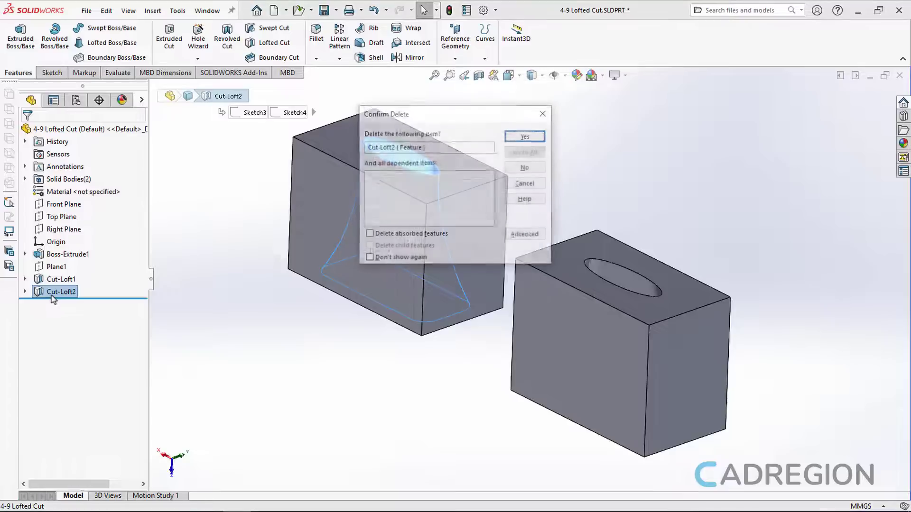
{"action": "left_click", "coordinate": [526, 135]}
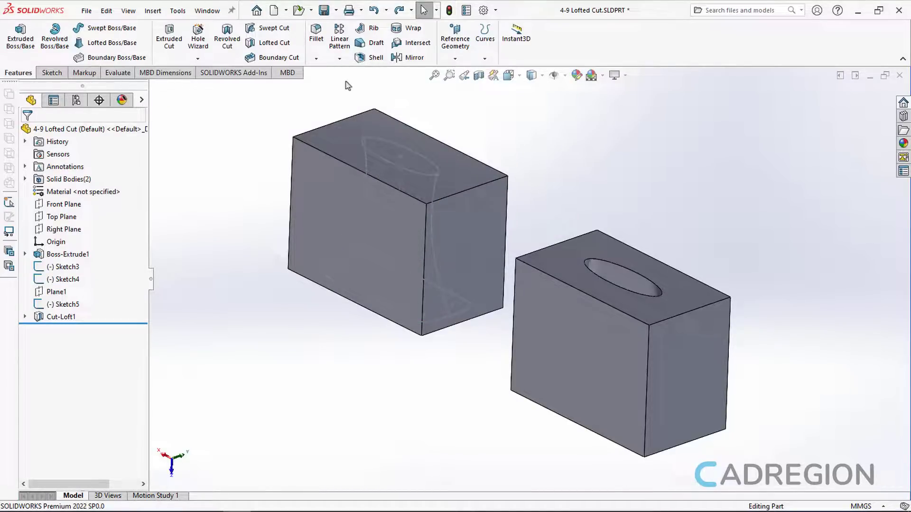
Step: Begin a new lofted cut in the left-hand block from the rounded-rectangle Sketch3 to the ellipse Sketch4
{"action": "left_click", "coordinate": [283, 48]}
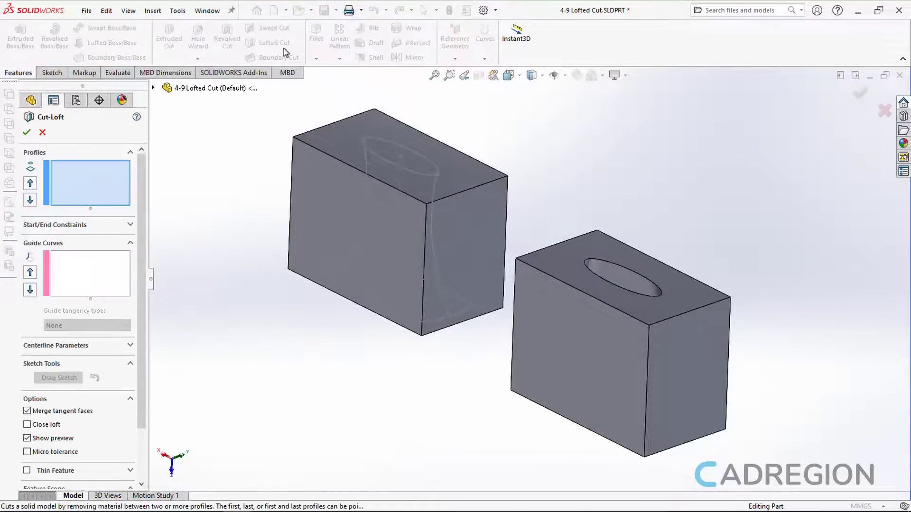
{"action": "left_click", "coordinate": [337, 282]}
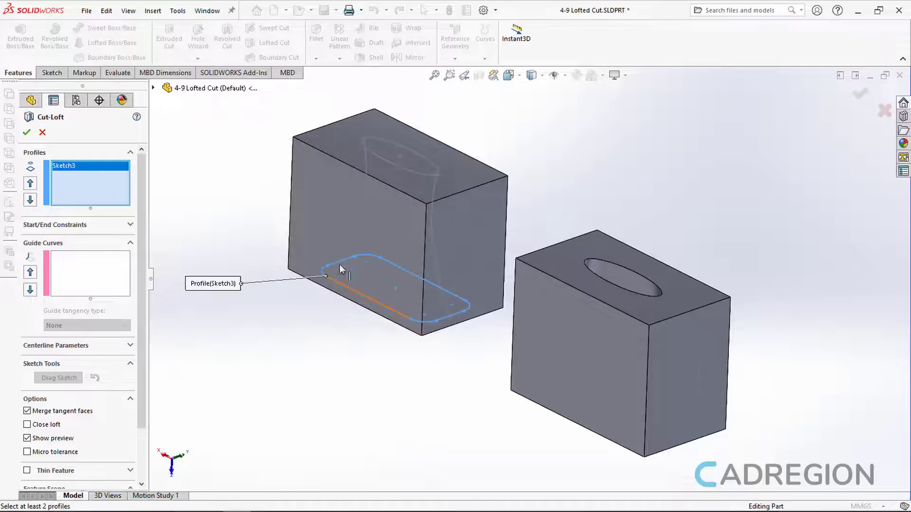
{"action": "left_click", "coordinate": [374, 157]}
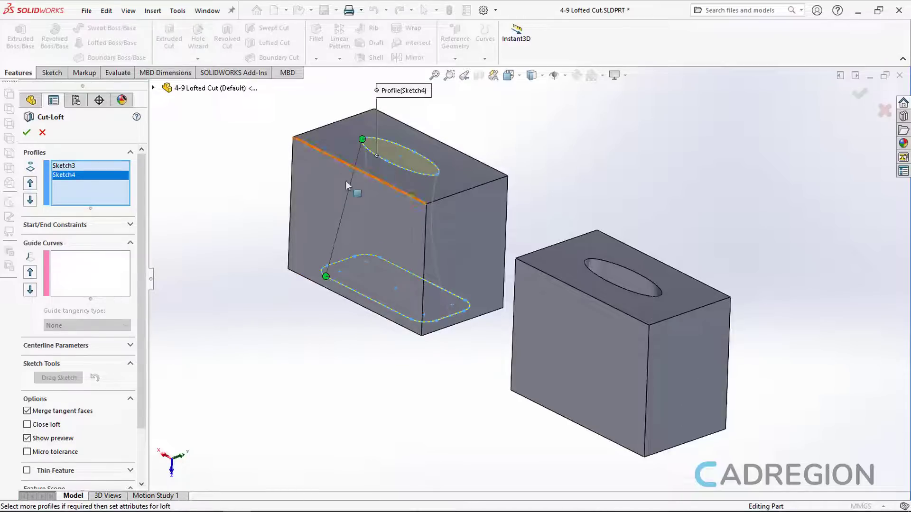
Step: Assign both curved lines between the rounded rectangle and the ellipse as open-group guide curves of the lofted cut
{"action": "left_click", "coordinate": [110, 265]}
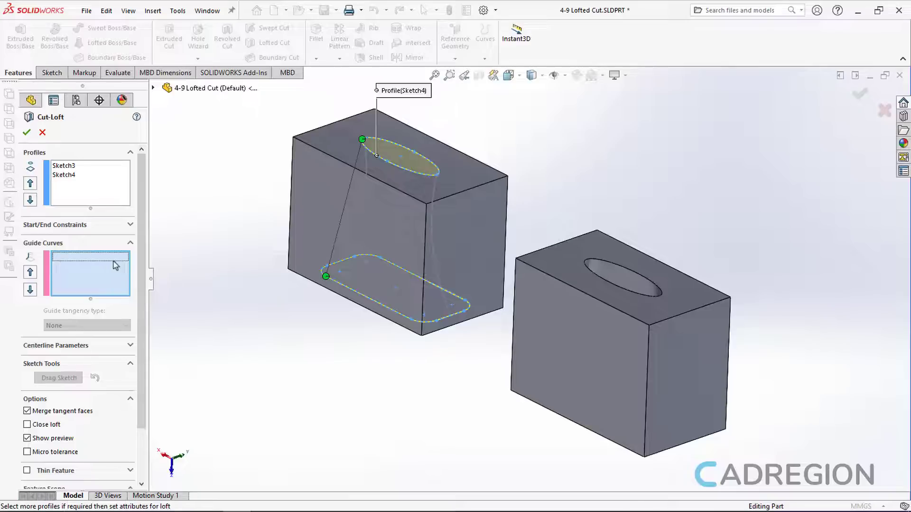
{"action": "left_click", "coordinate": [358, 225]}
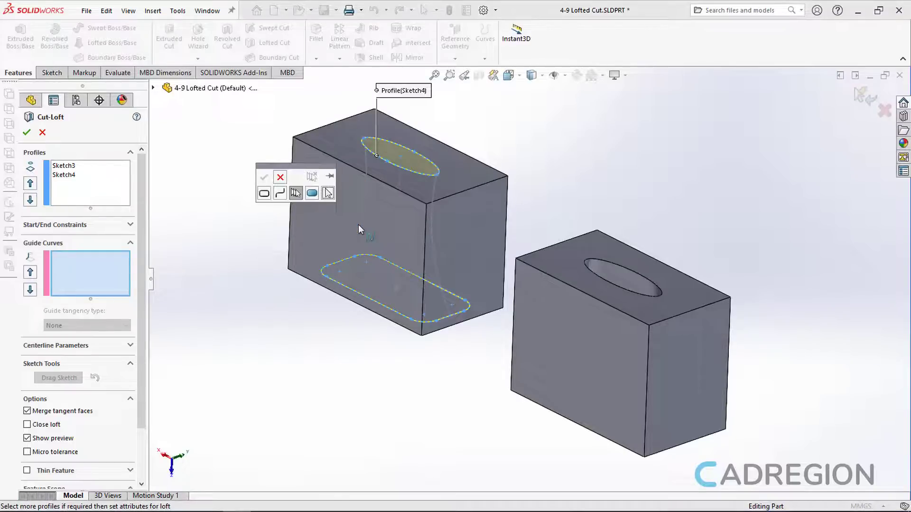
{"action": "left_click", "coordinate": [263, 177]}
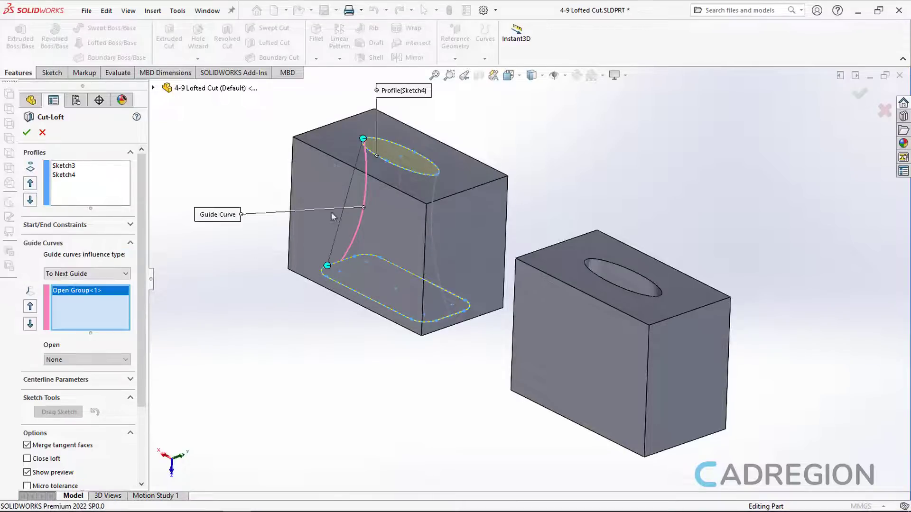
{"action": "left_click", "coordinate": [431, 243]}
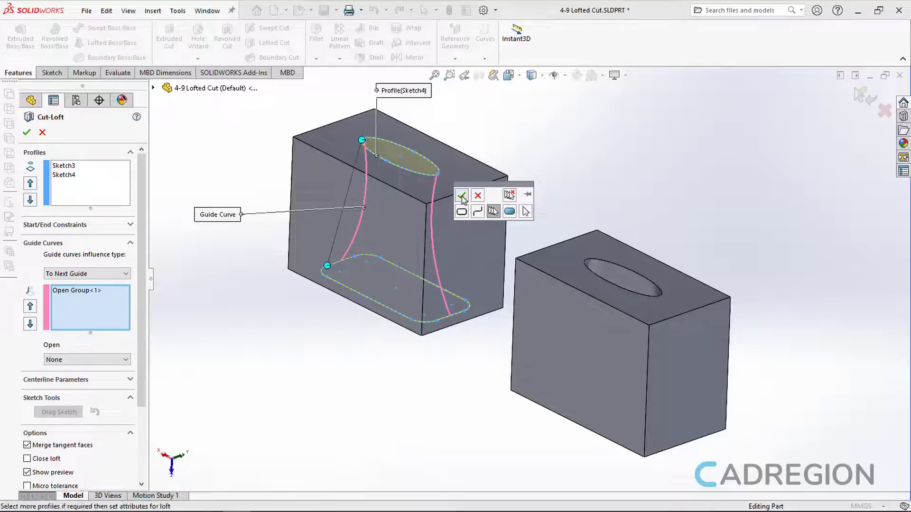
{"action": "left_click", "coordinate": [462, 195]}
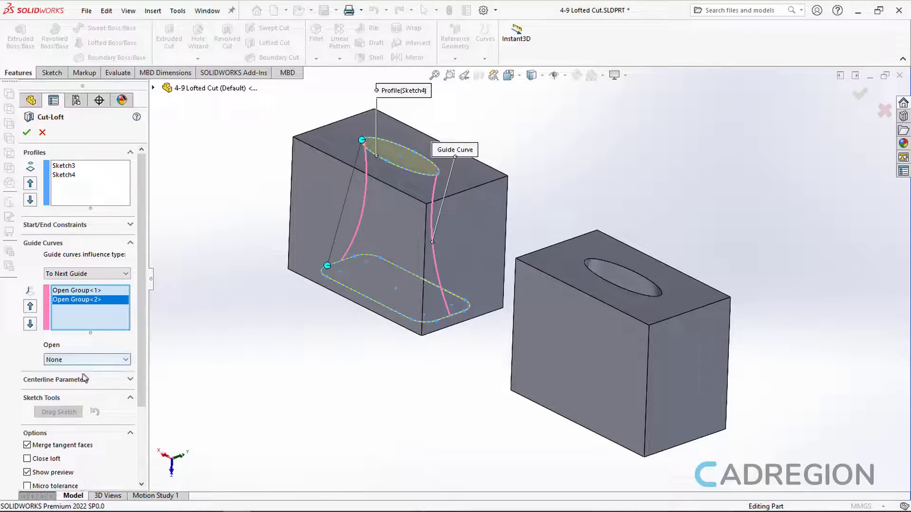
Step: Enable the thin feature option for the lofted cut with a 5 mm Mid-Plane thickness
{"action": "scroll", "coordinate": [41, 420], "scroll_direction": "down", "scroll_amount": 3}
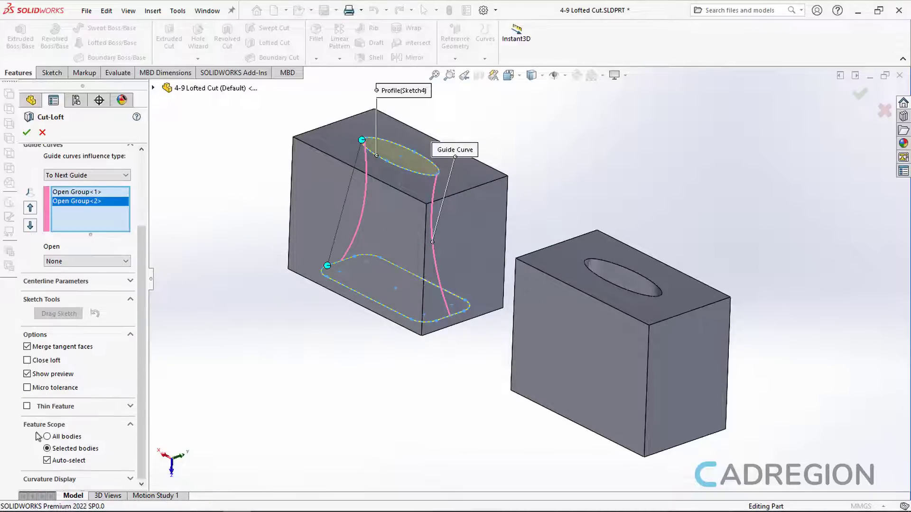
{"action": "left_click", "coordinate": [27, 406]}
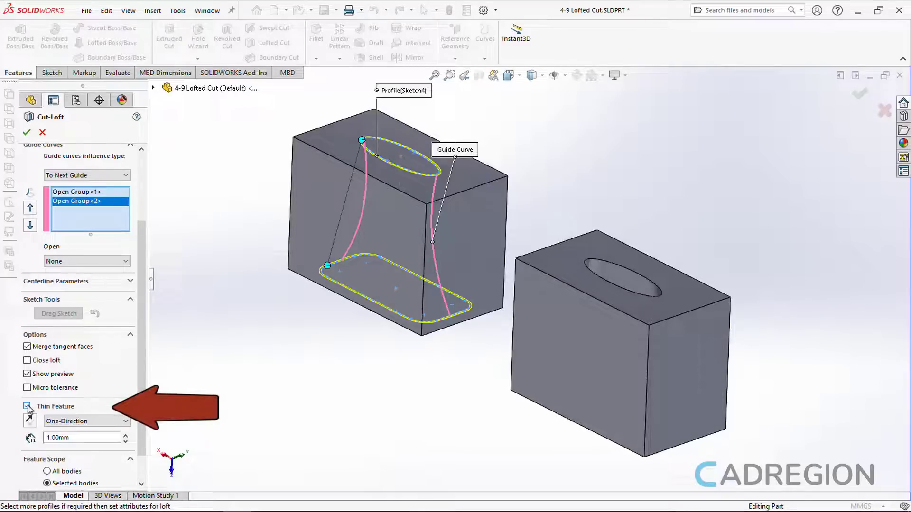
{"action": "left_click", "coordinate": [57, 437]}
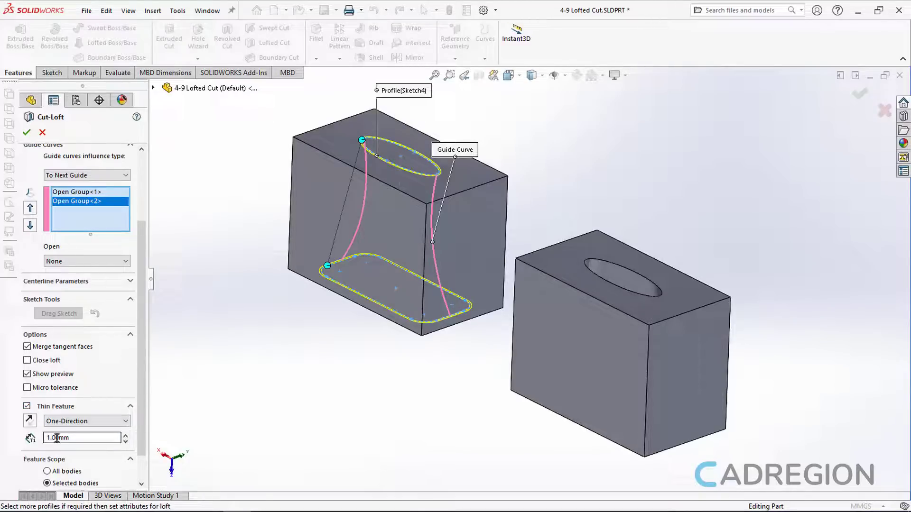
{"action": "left_click_drag", "start_coordinate": [59, 437], "coordinate": [37, 439]}
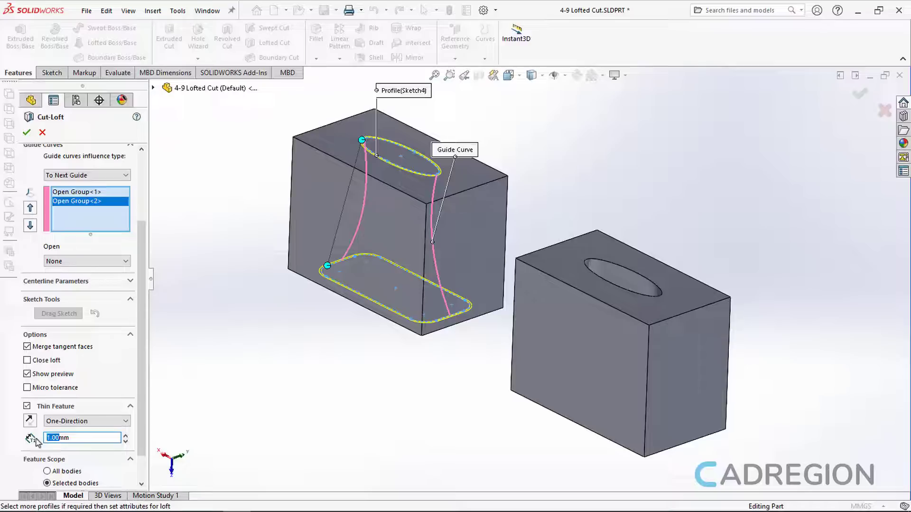
{"action": "type", "text": "5.00"}
{"action": "left_click", "coordinate": [61, 421]}
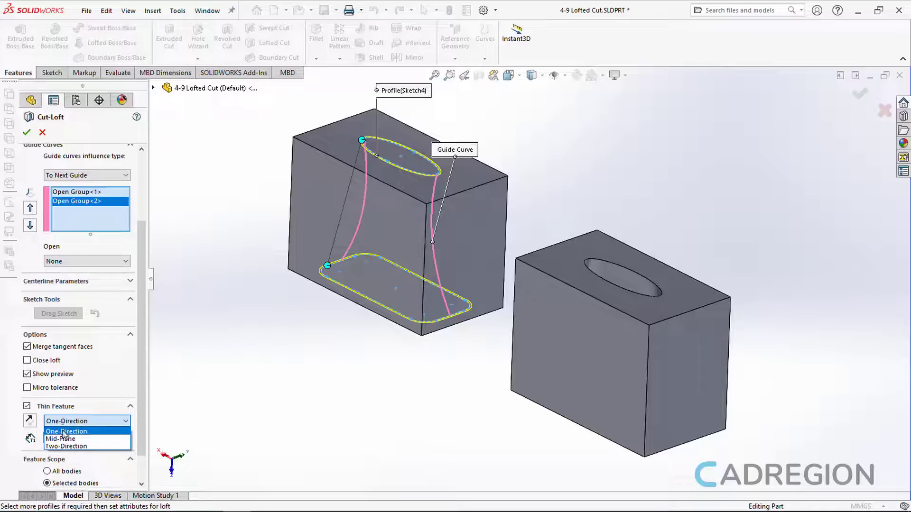
{"action": "left_click", "coordinate": [60, 439]}
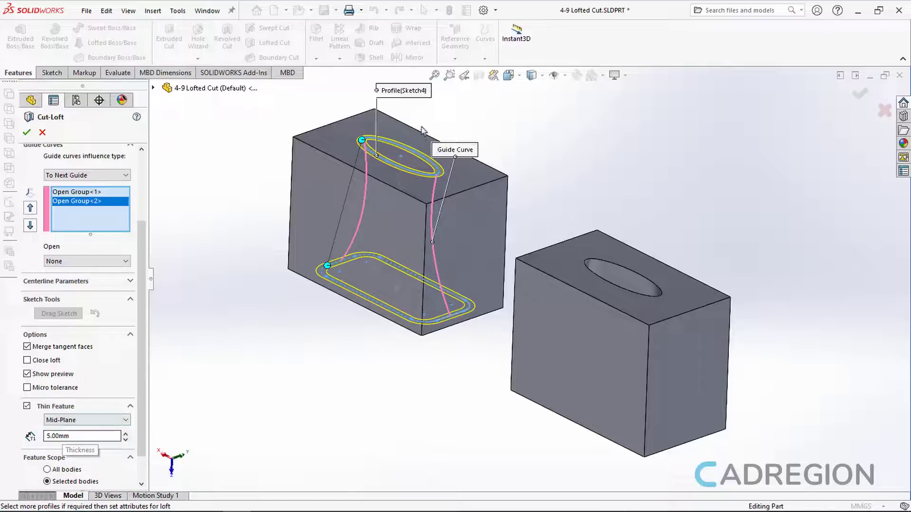
Step: Complete the thin lofted cut in the left-hand block, keeping all resulting bodies
{"action": "middle_click_drag", "start_coordinate": [422, 130], "coordinate": [404, 115]}
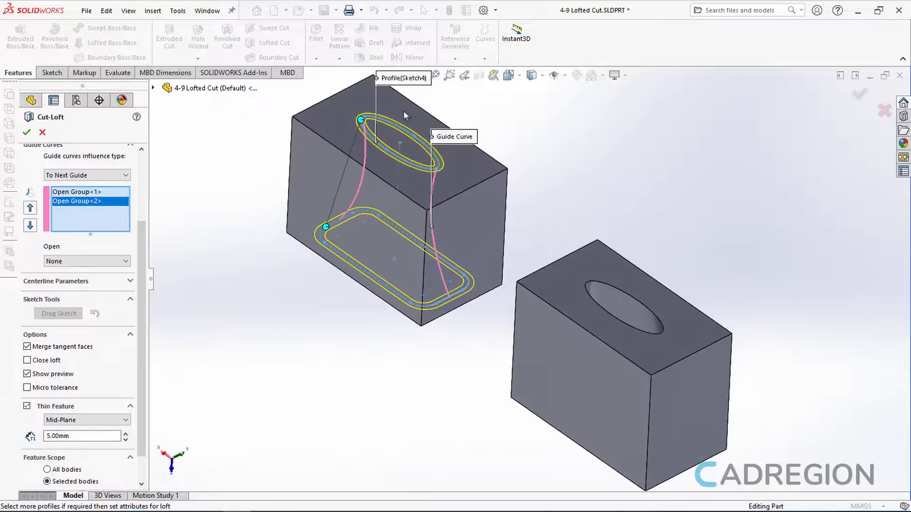
{"action": "scroll", "coordinate": [403, 116], "scroll_direction": "down", "scroll_amount": 2}
{"action": "scroll", "coordinate": [386, 182], "scroll_direction": "down", "scroll_amount": 2}
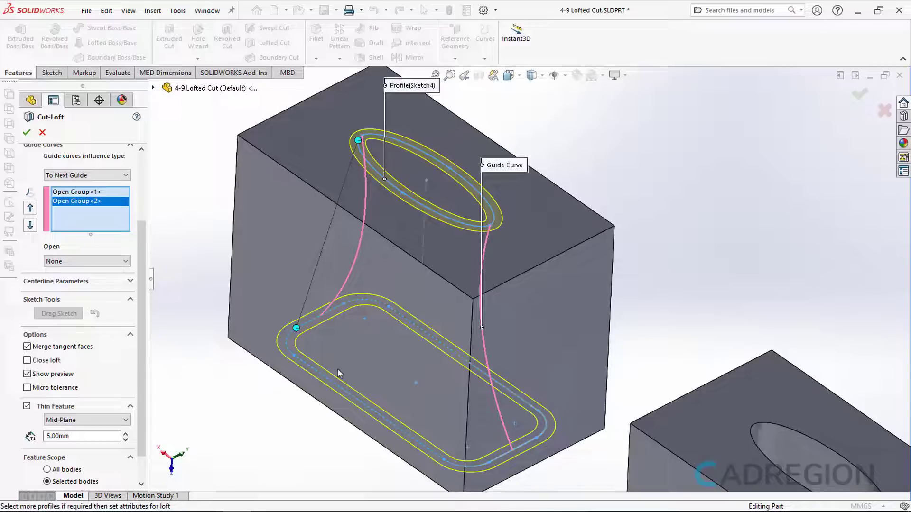
{"action": "left_click", "coordinate": [28, 134]}
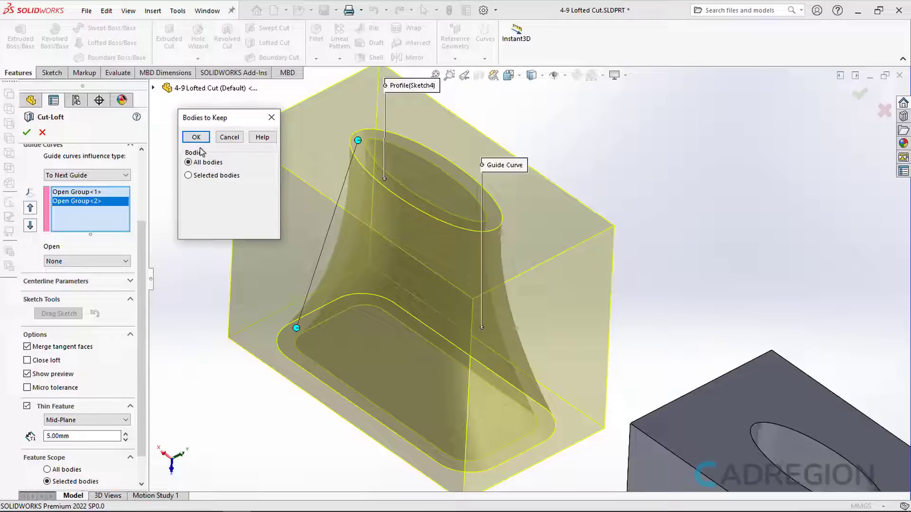
{"action": "left_click", "coordinate": [196, 137]}
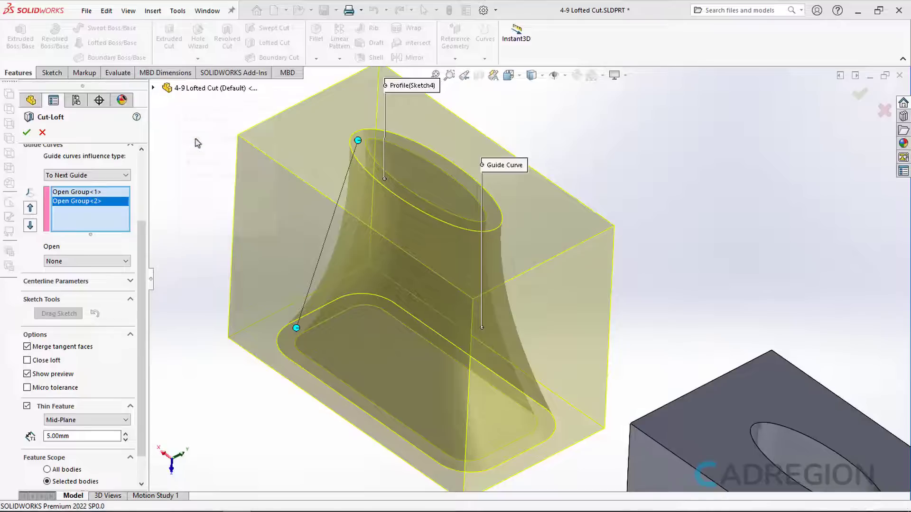
Step: Examine the thin lofted cut beside the plain one in a section view along the Top Plane offset by 30 mm
{"action": "scroll", "coordinate": [195, 139], "scroll_direction": "up", "scroll_amount": 2}
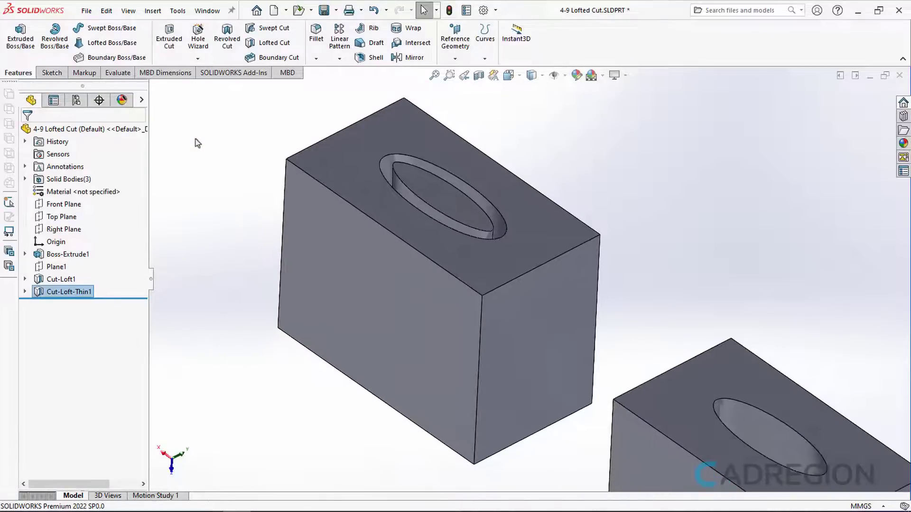
{"action": "scroll", "coordinate": [542, 355], "scroll_direction": "up", "scroll_amount": 2}
{"action": "middle_click_drag", "start_coordinate": [543, 354], "coordinate": [455, 247], "text": "ctrl"}
{"action": "left_click", "coordinate": [478, 76]}
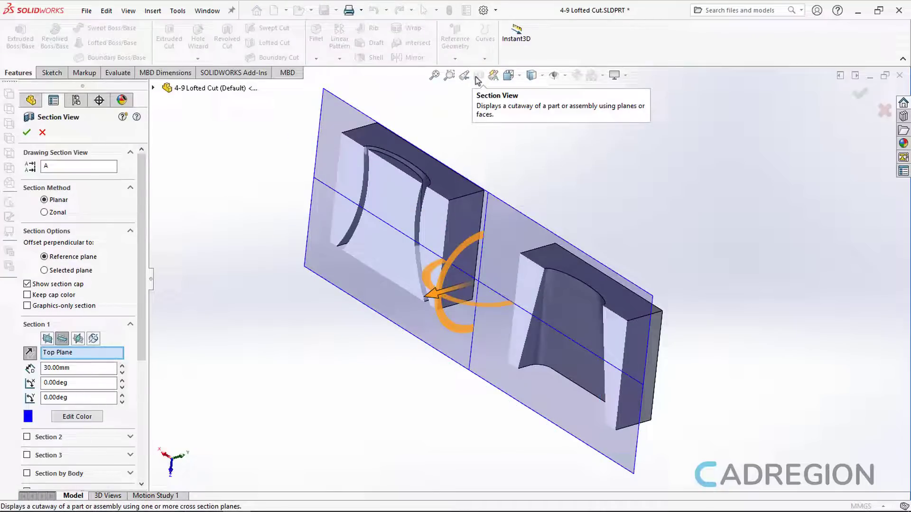
{"action": "middle_click_drag", "start_coordinate": [437, 368], "coordinate": [499, 320]}
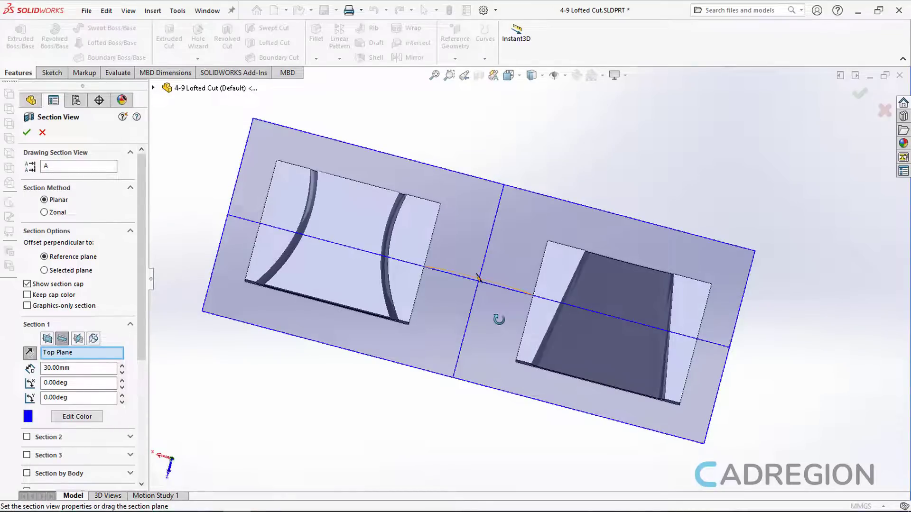
{"action": "middle_click_drag", "start_coordinate": [498, 319], "coordinate": [435, 385]}
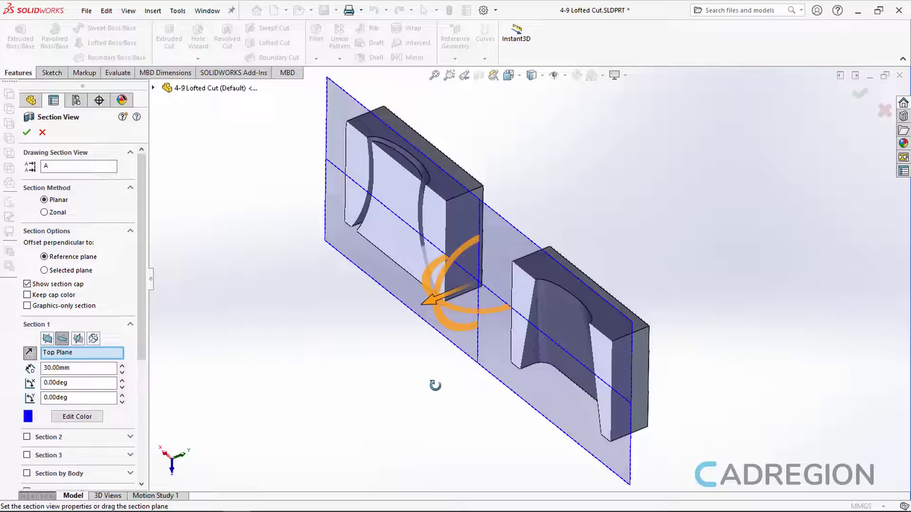